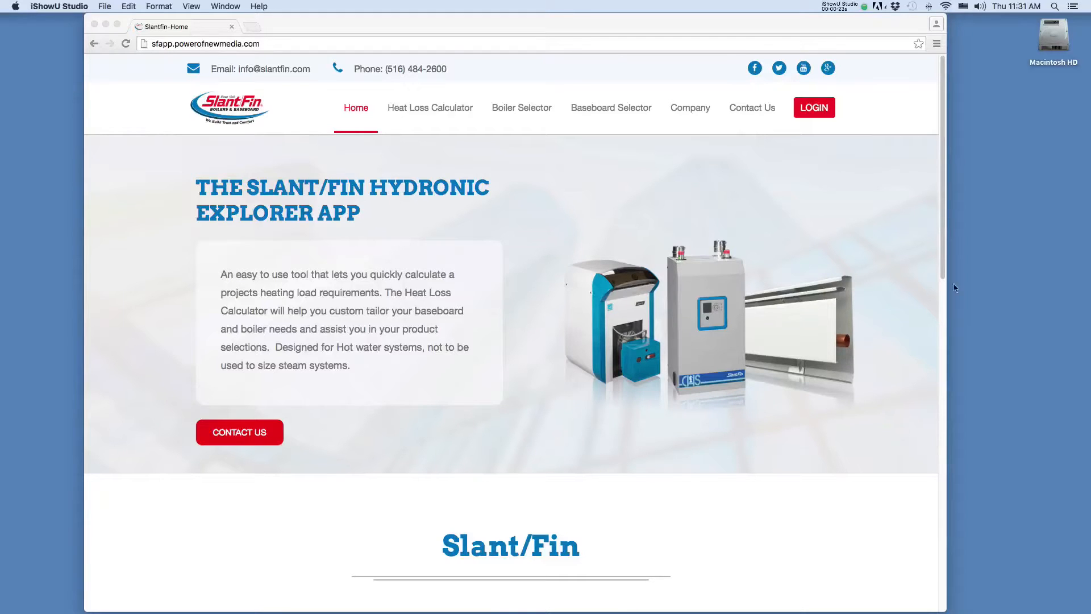
# - Log in to the account with the saved e-mail address and account password, and dismiss the offer to store the password
pyautogui.click(814, 111)
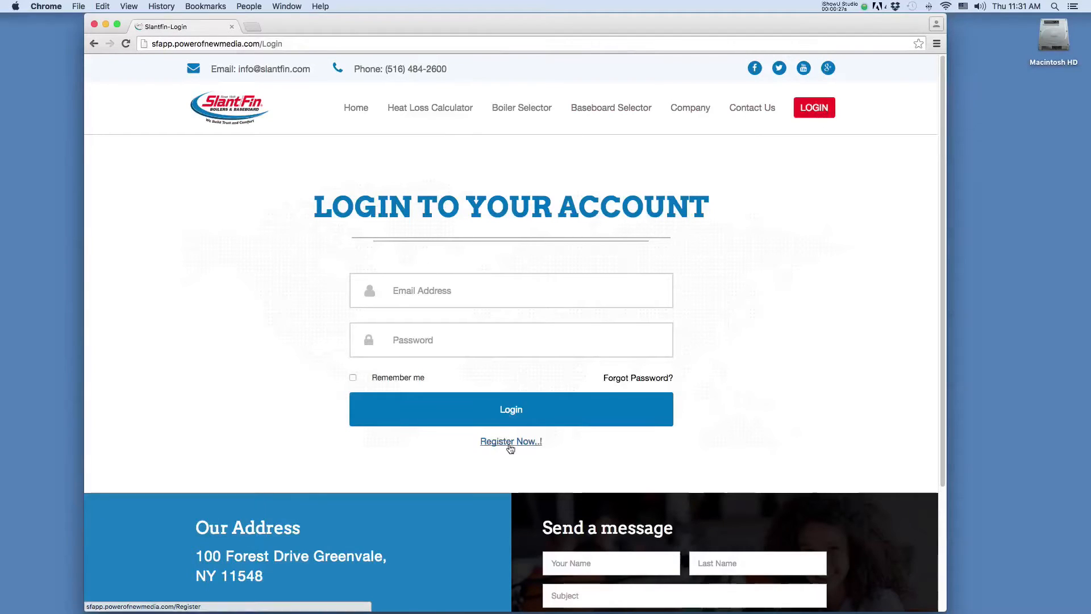
pyautogui.click(500, 281)
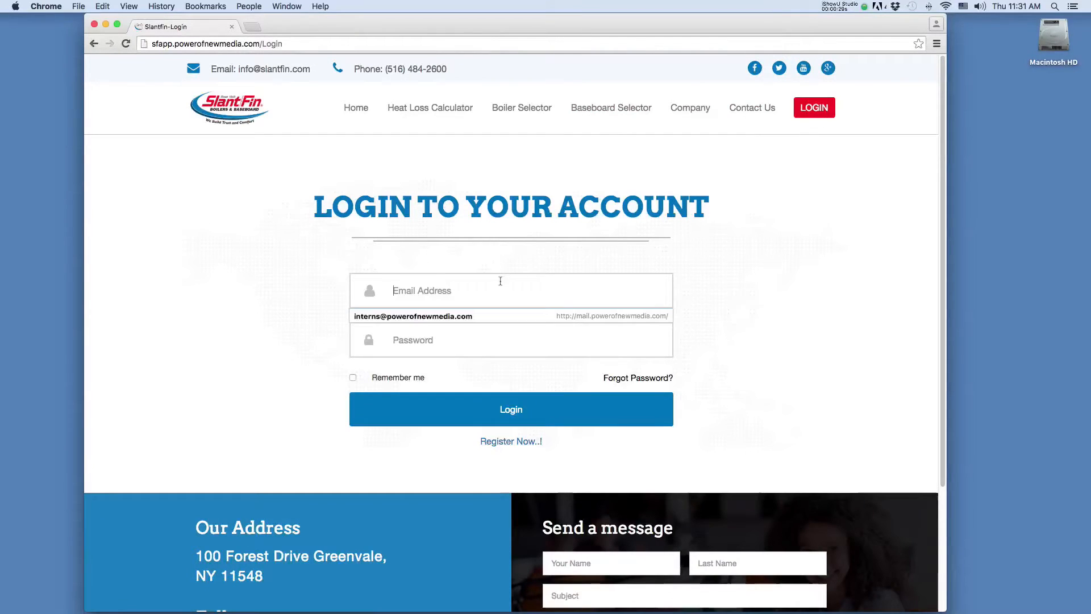
pyautogui.write('sean')
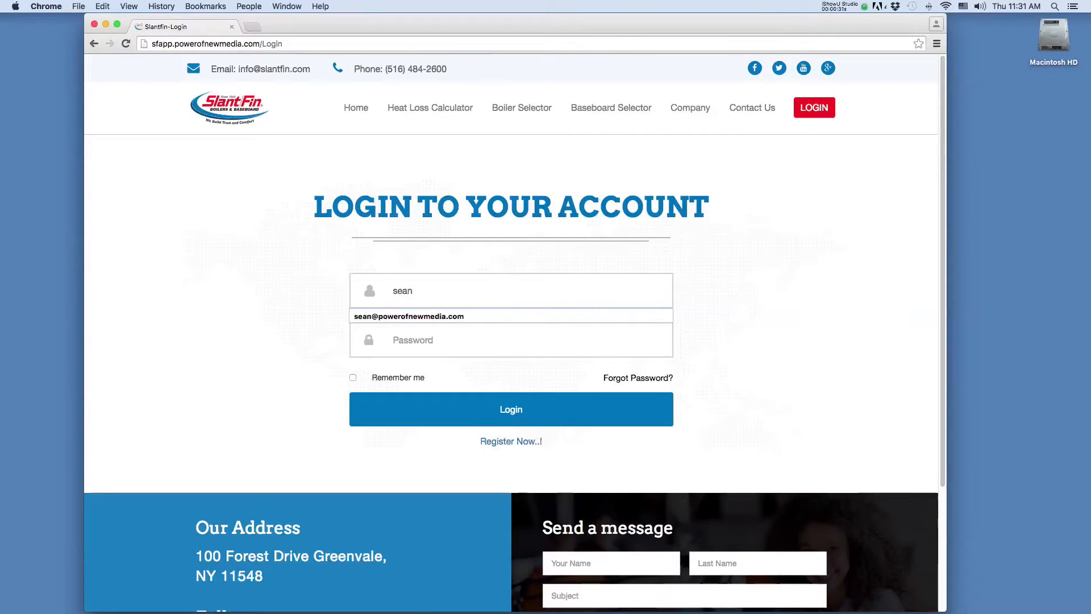
pyautogui.press('Down')
pyautogui.press('Tab')
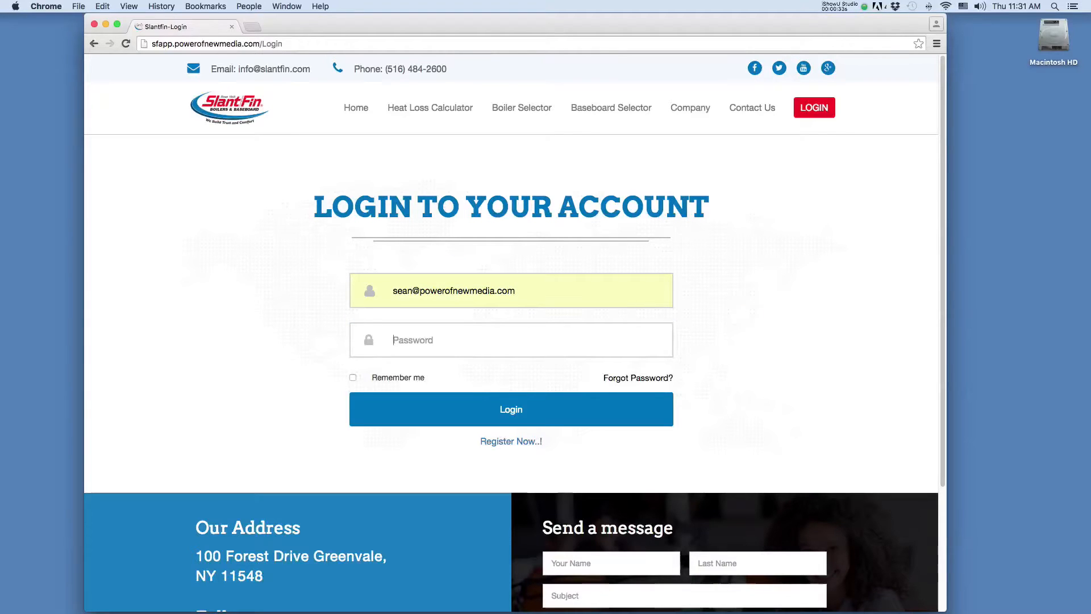
pyautogui.write('********')
pyautogui.press('Return')
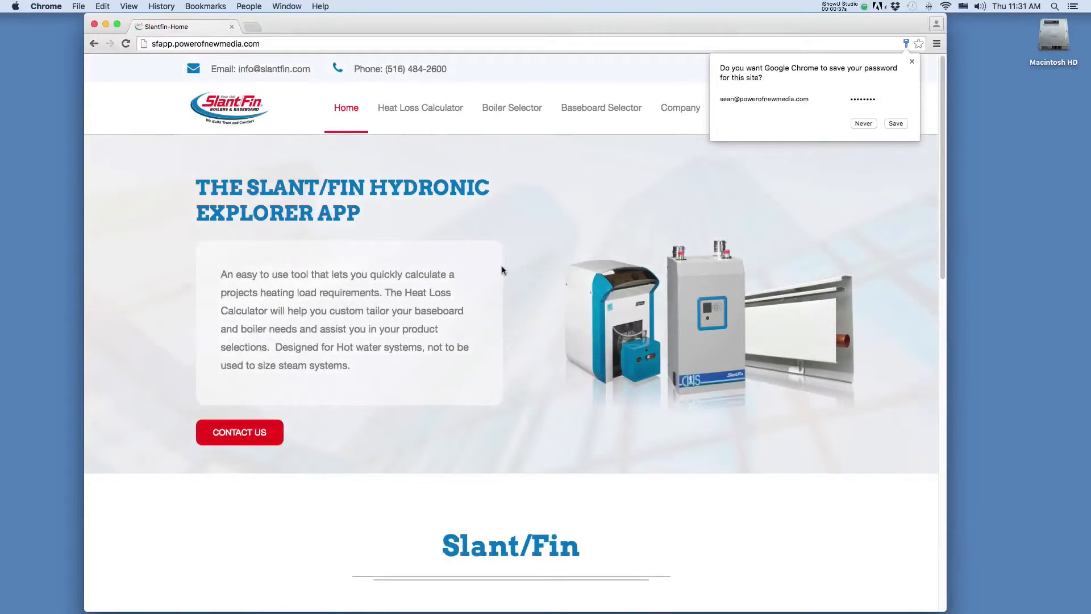
pyautogui.click(912, 61)
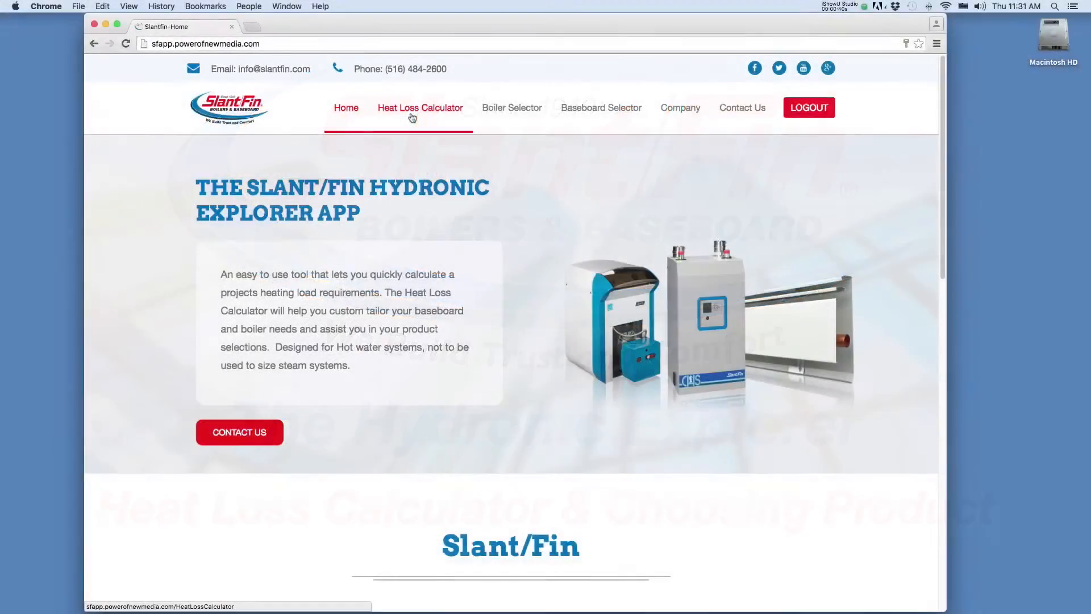
# - Create a heat loss calculator job titled "Job 1" dated 06/30/2016 and continue to its floors
pyautogui.click(407, 121)
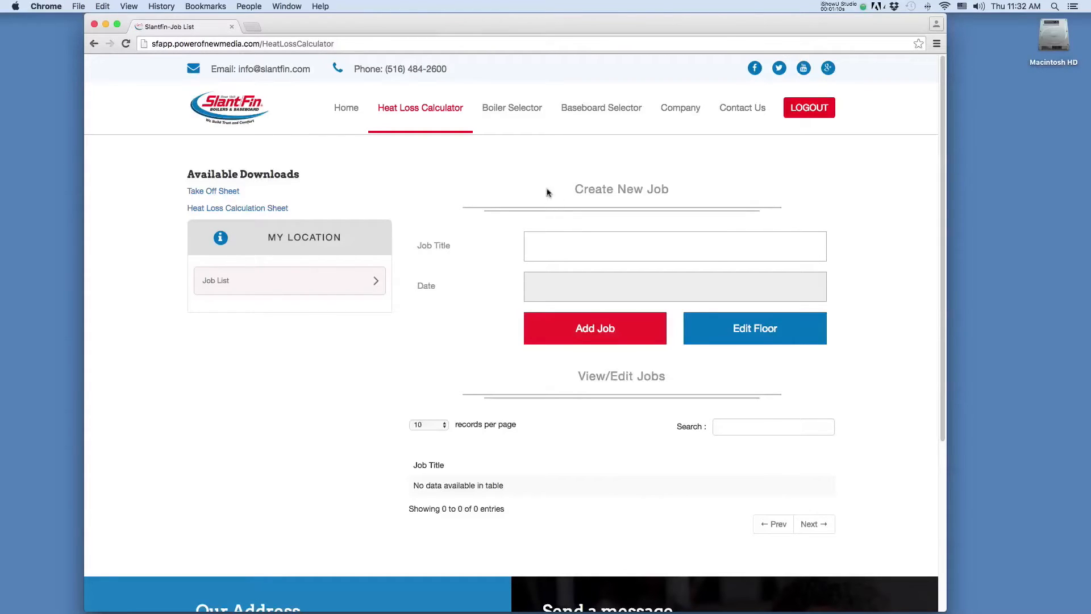
pyautogui.click(584, 246)
pyautogui.write('Job')
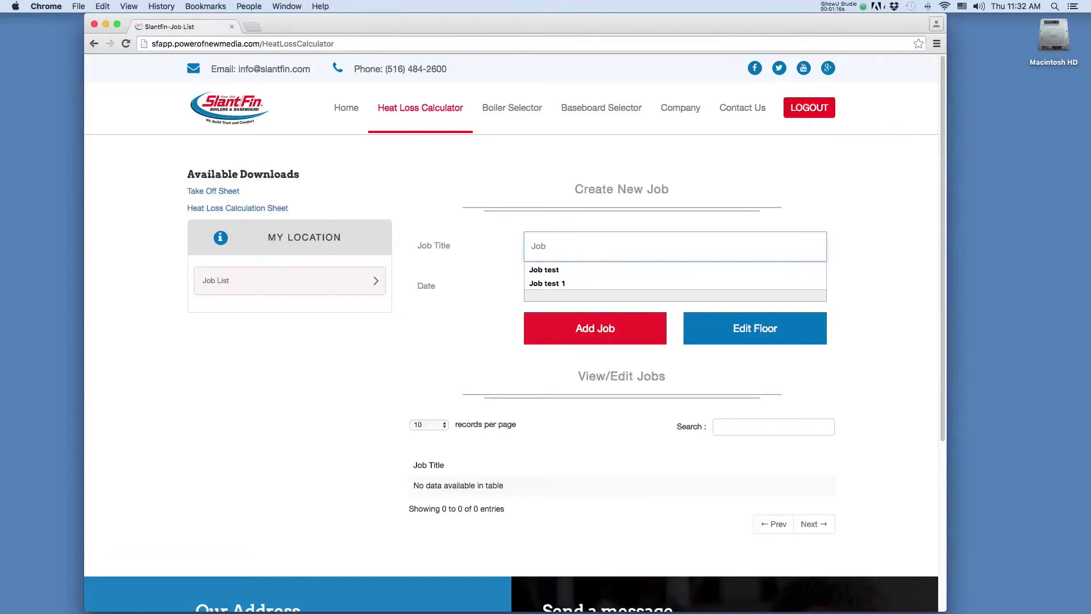
pyautogui.write(' 1')
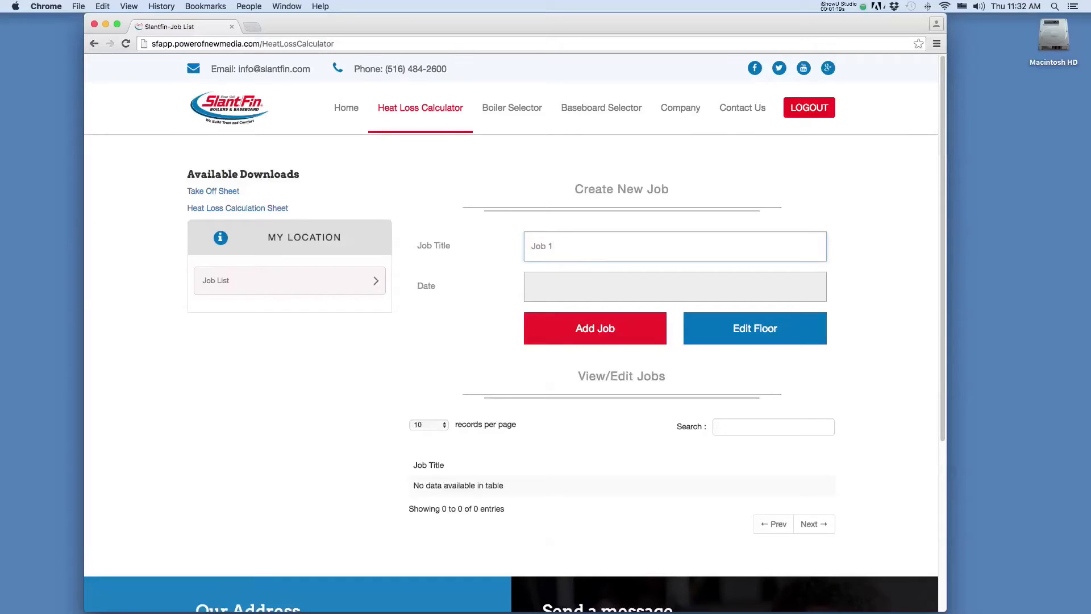
pyautogui.click(594, 290)
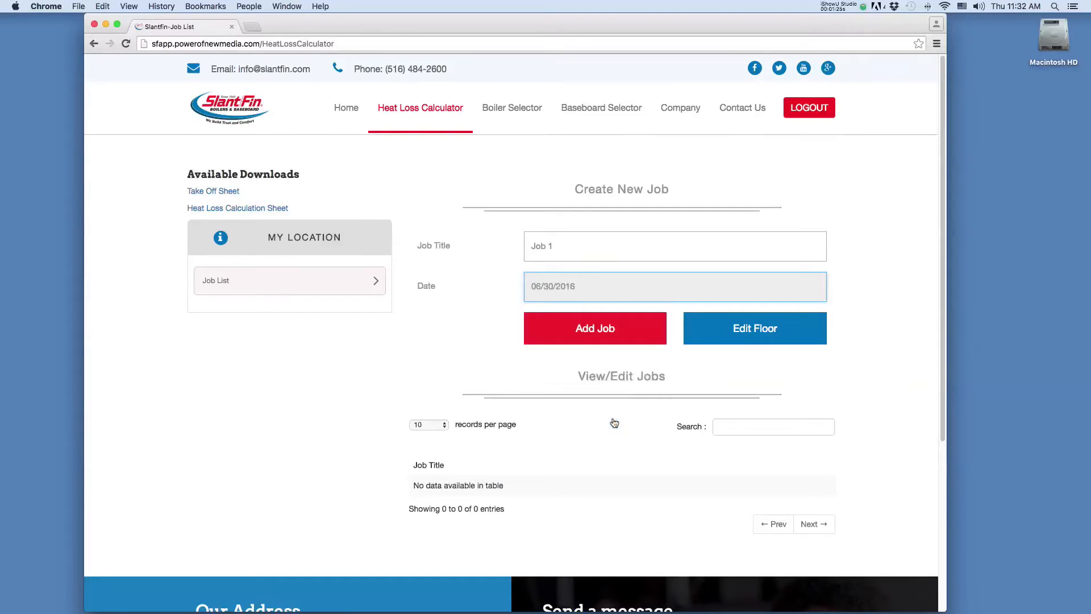
pyautogui.click(613, 420)
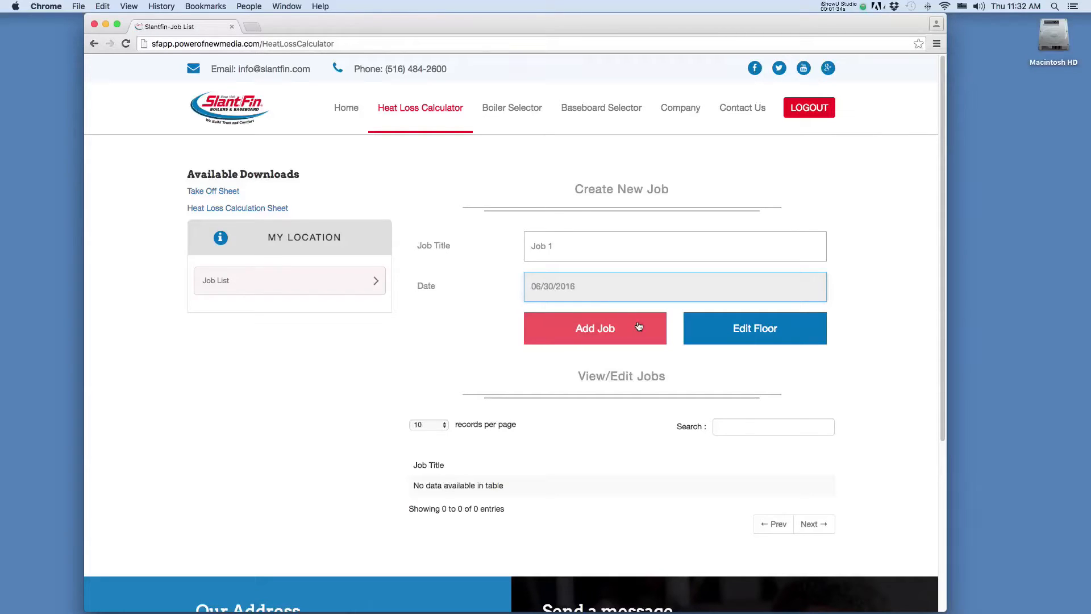
pyautogui.click(703, 332)
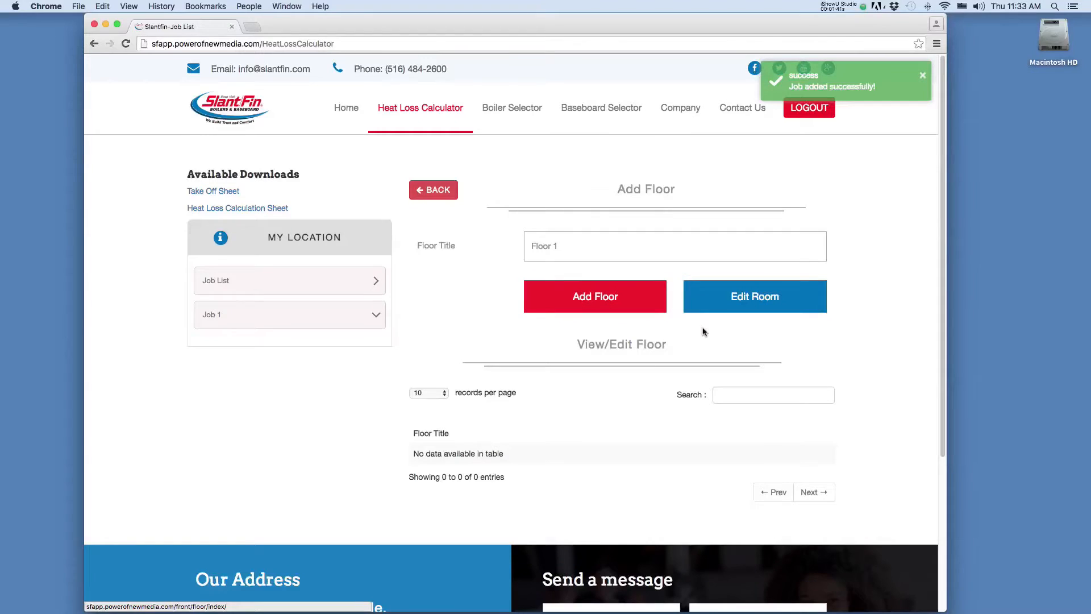
# - Add Floor 1 and Room 1 to the job with their default titles and open the room's details
pyautogui.click(640, 253)
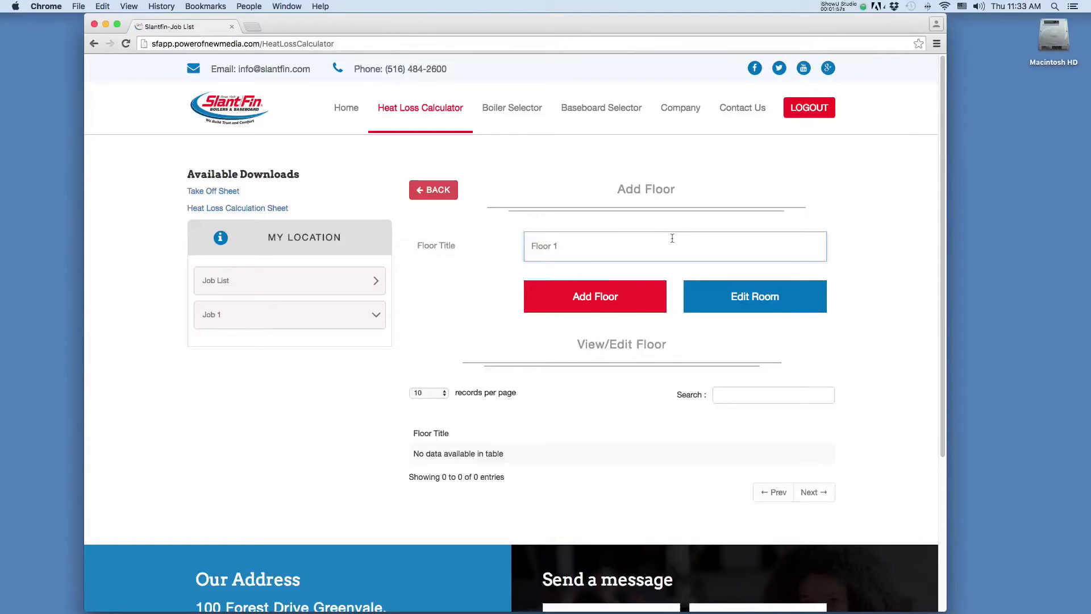
pyautogui.click(771, 300)
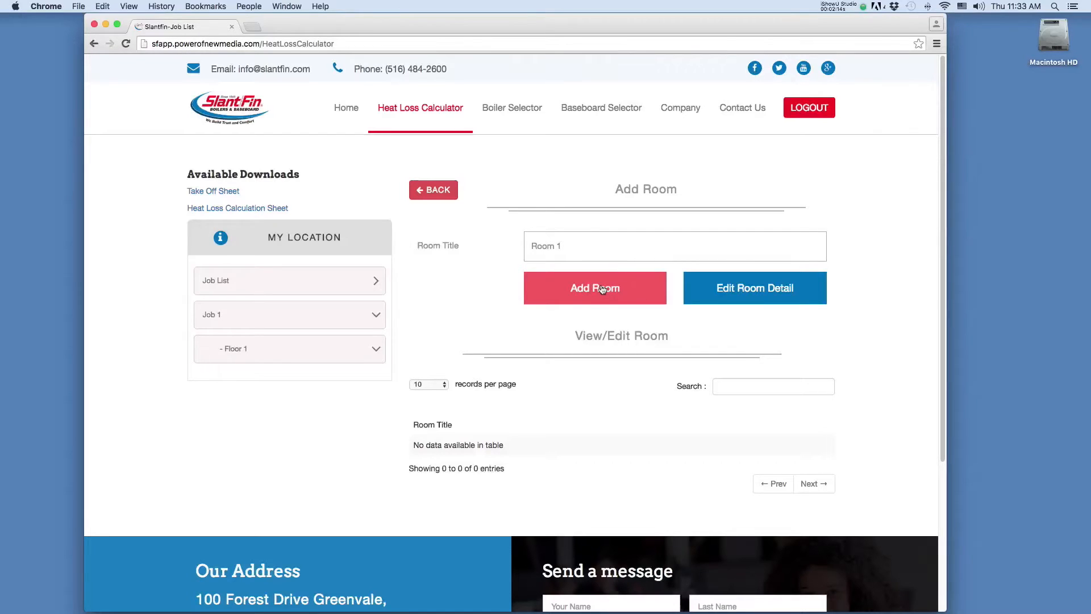
pyautogui.doubleClick(603, 251)
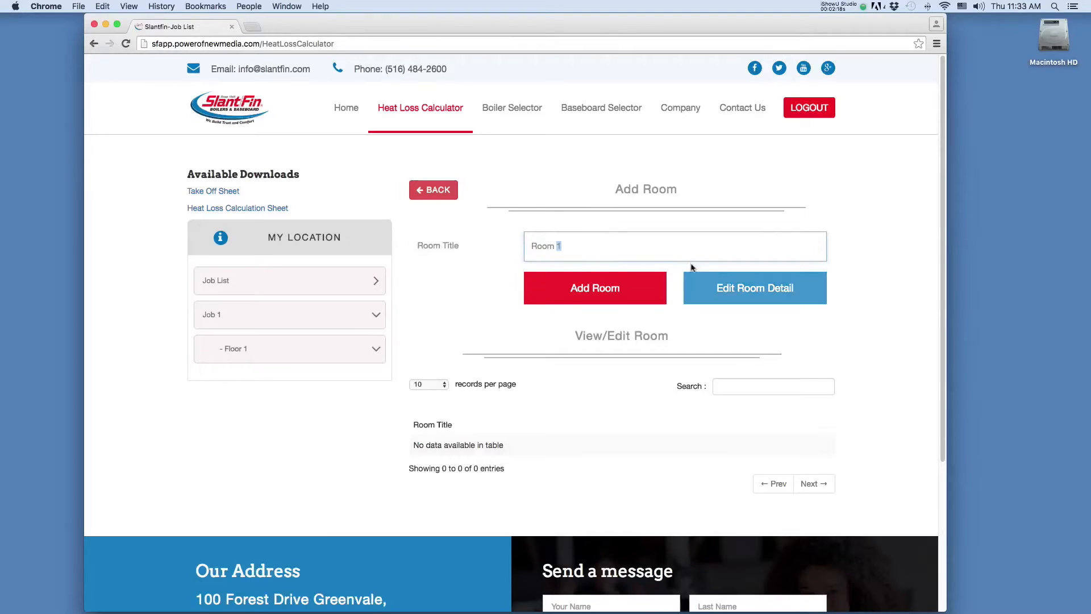
pyautogui.click(744, 285)
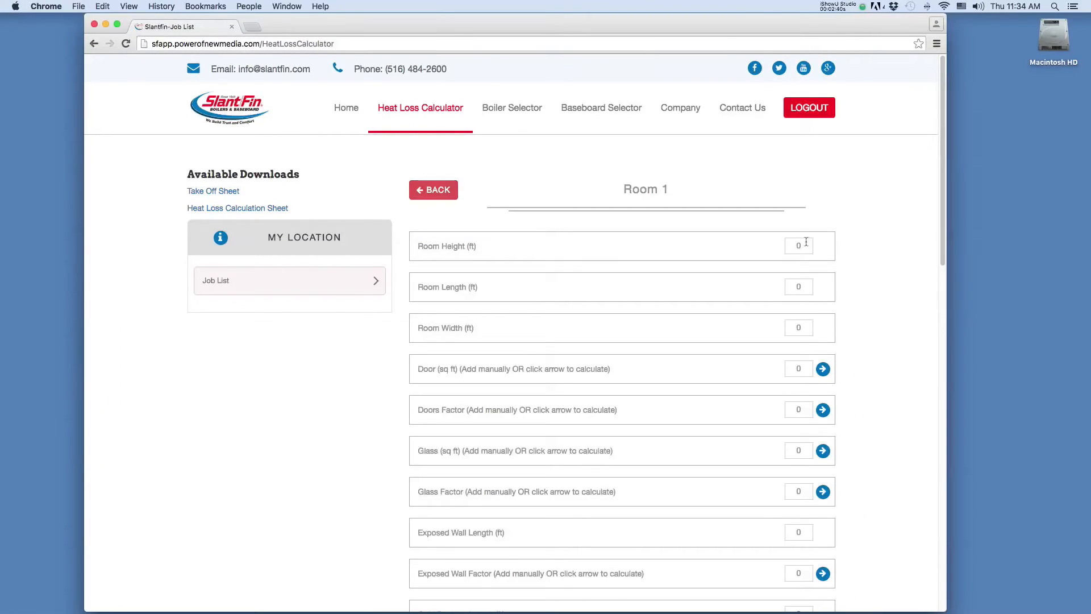
# - Set Room 1's height to 15 ft, length to 45 ft and width to 30 ft
pyautogui.click(805, 245)
pyautogui.write('15')
pyautogui.click(807, 287)
pyautogui.write('45')
pyautogui.click(801, 328)
pyautogui.write('30')
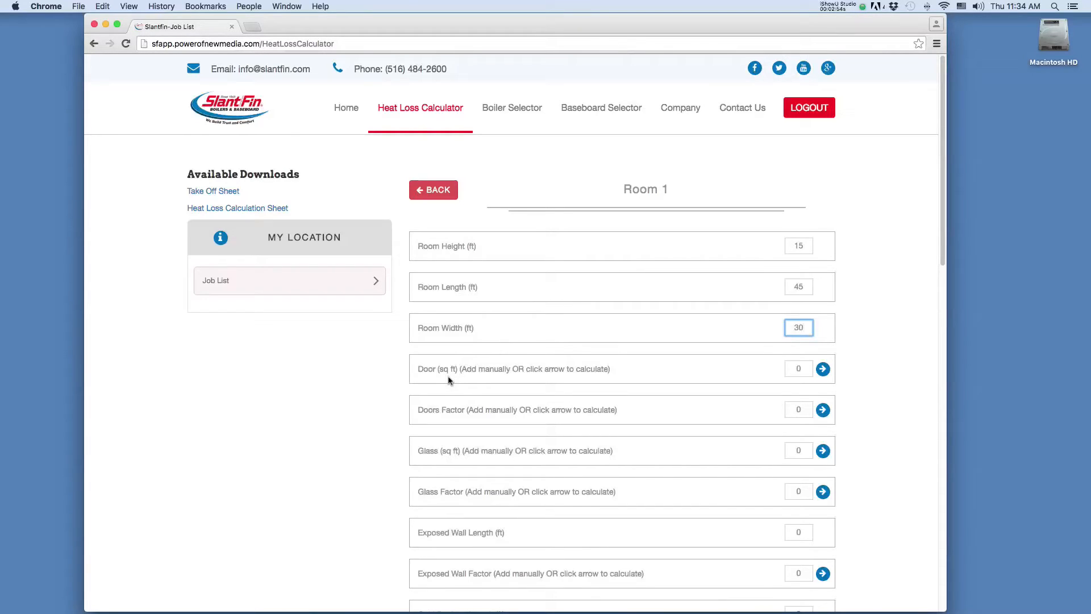
# - Add one 48 x 75 inch door to Room 1 and choose the double glazed 1/4" air space doors factor, 0.65
pyautogui.click(823, 369)
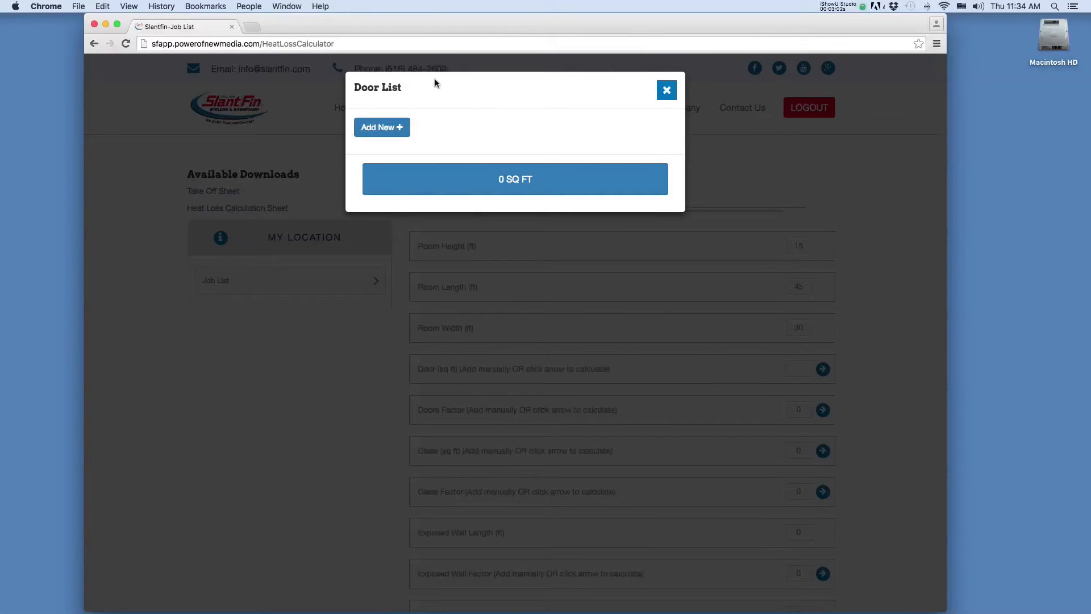
pyautogui.click(400, 128)
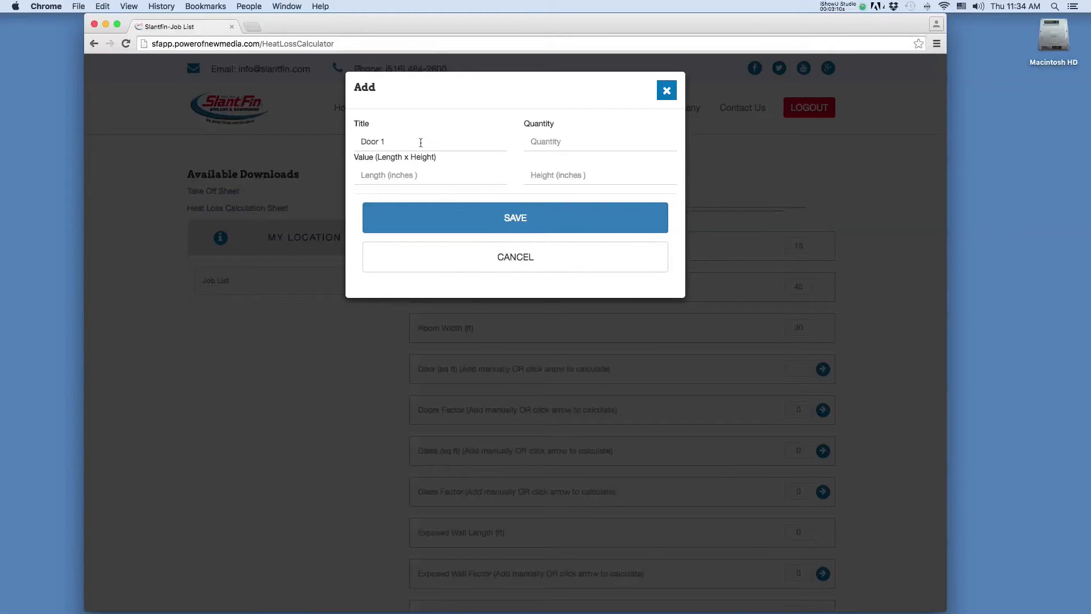
pyautogui.click(546, 142)
pyautogui.write('1')
pyautogui.click(454, 172)
pyautogui.write('4875')
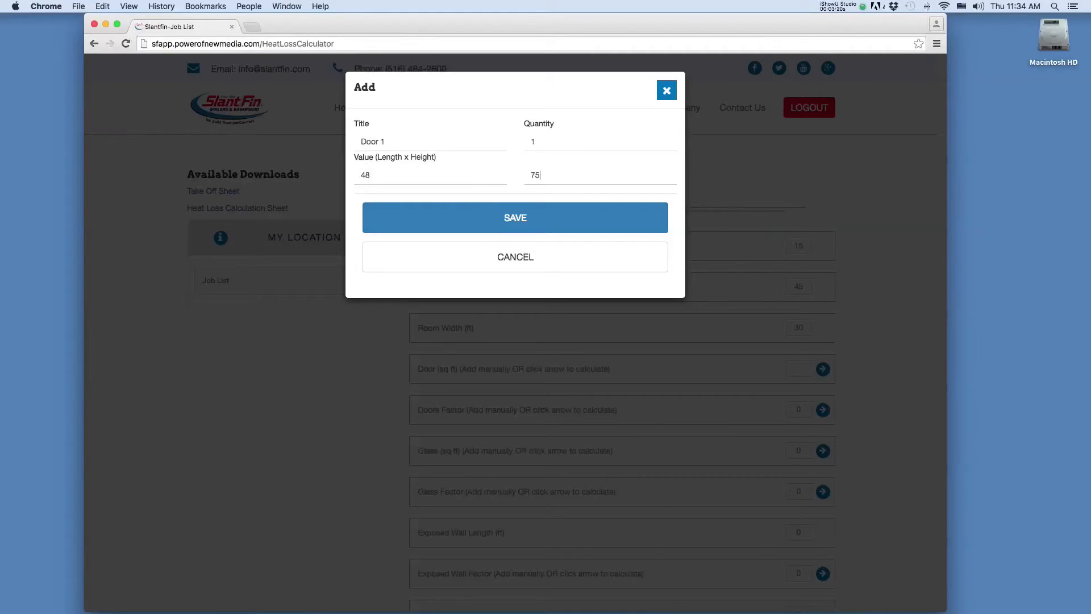
pyautogui.click(458, 227)
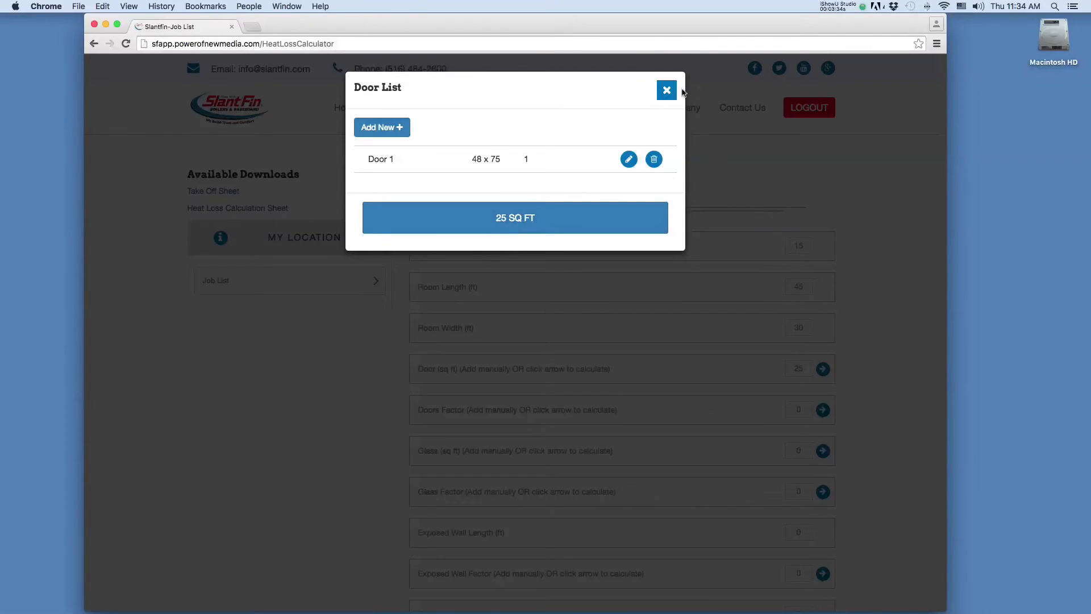
pyautogui.click(522, 221)
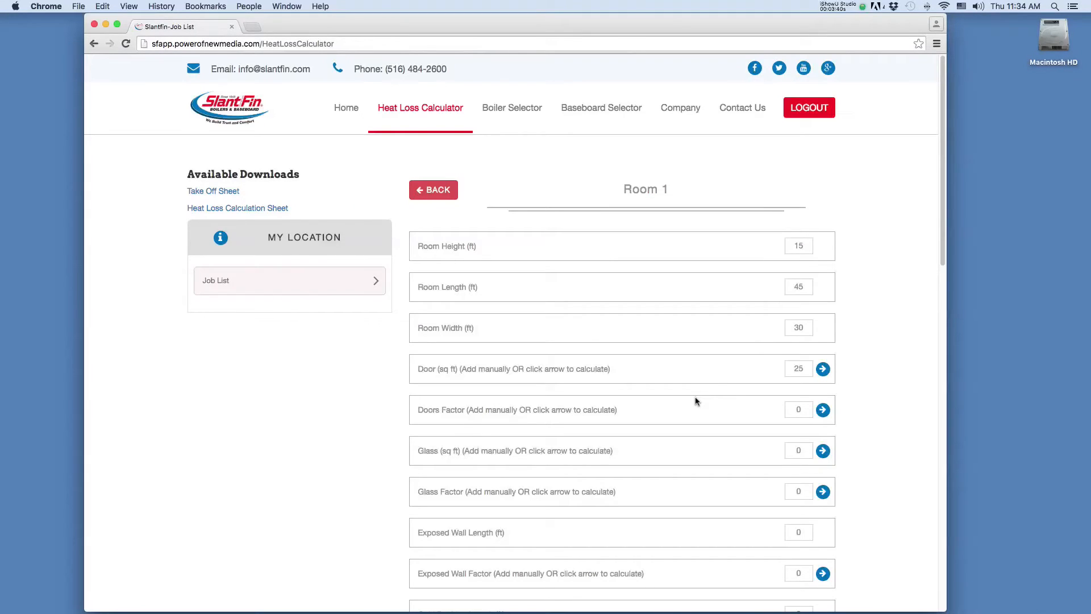
pyautogui.click(824, 408)
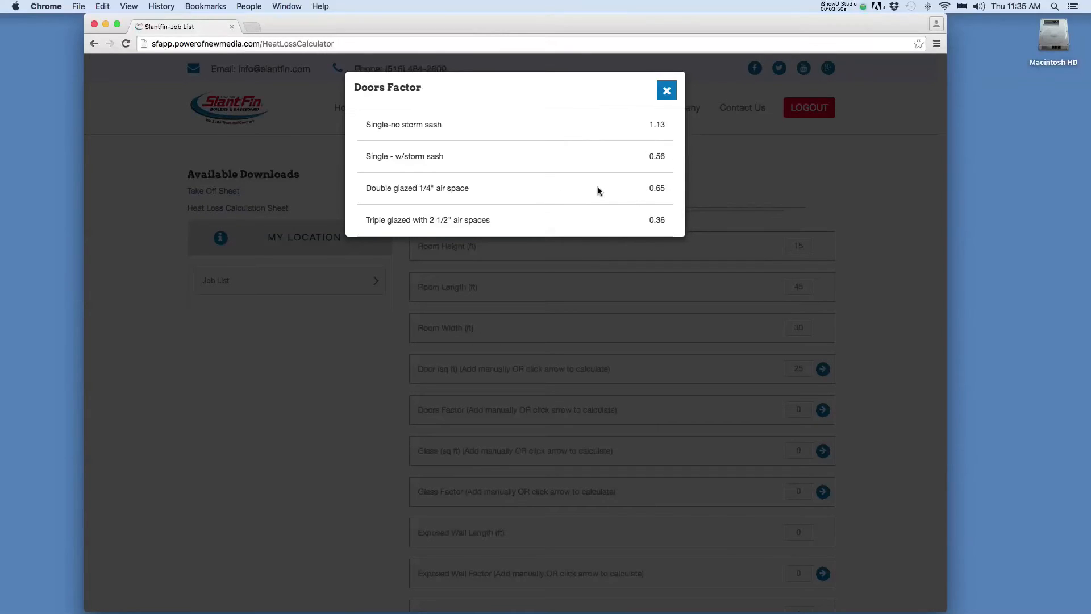
pyautogui.click(476, 190)
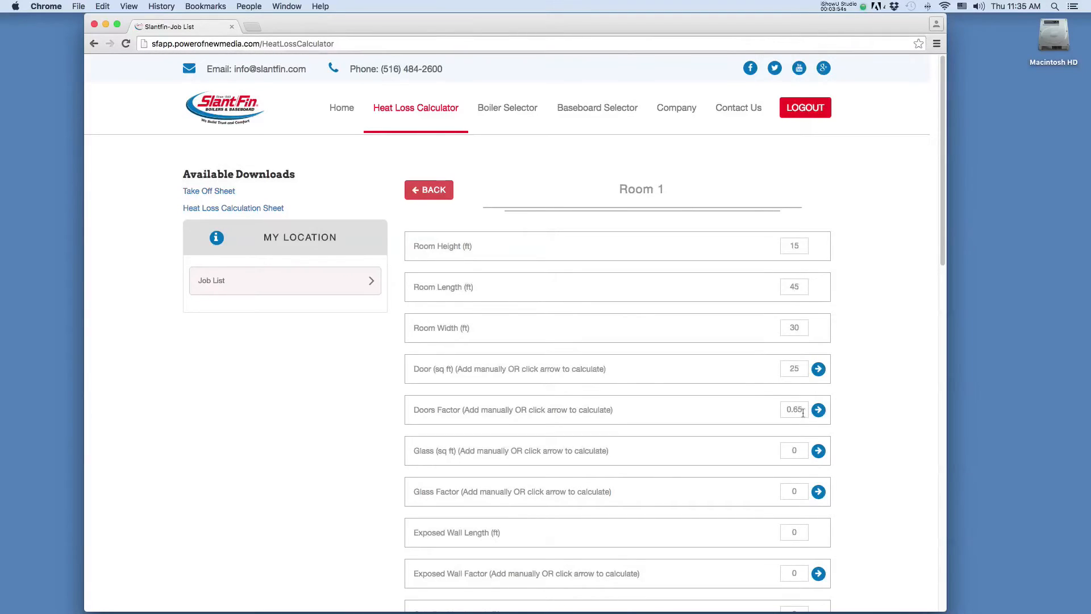
# - Add a Glass 1 entry to Room 1 with quantity 1, length 60 inches and height 47 inches
pyautogui.click(519, 450)
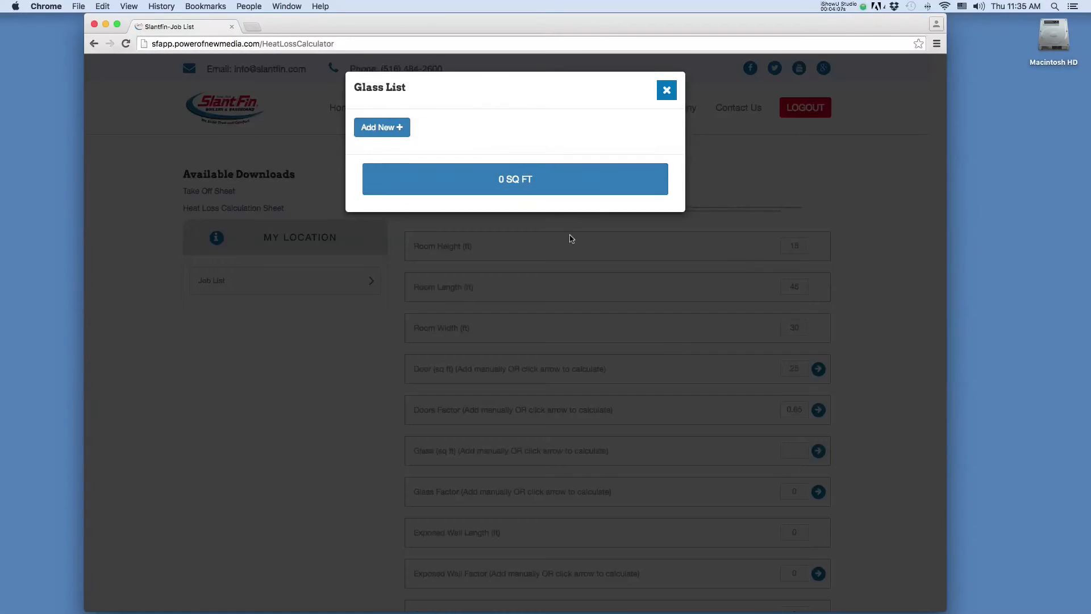
pyautogui.click(378, 125)
pyautogui.click(605, 146)
pyautogui.write('1')
pyautogui.press('Tab')
pyautogui.write('60')
pyautogui.press('Tab')
pyautogui.write('47')
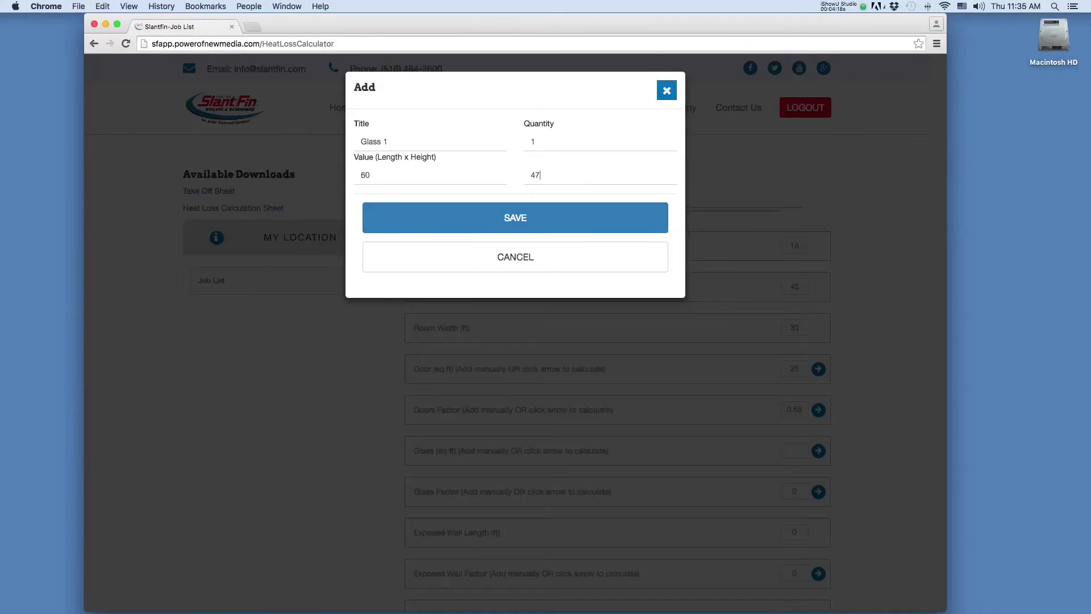
pyautogui.click(515, 220)
# - Add a Glass 2 entry with quantity 3 at 29 x 39 inches, apply the glass area, and set the glass factor to 0.65
pyautogui.click(407, 132)
pyautogui.click(548, 142)
pyautogui.write('3')
pyautogui.press('Tab')
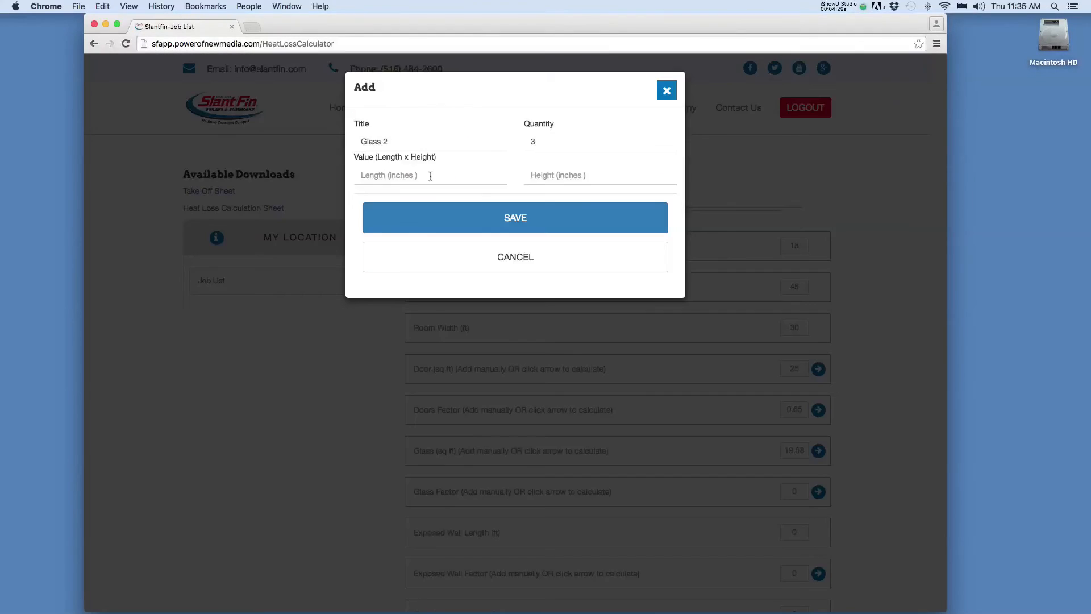
pyautogui.write('29')
pyautogui.press('Tab')
pyautogui.write('39')
pyautogui.click(534, 218)
pyautogui.click(536, 253)
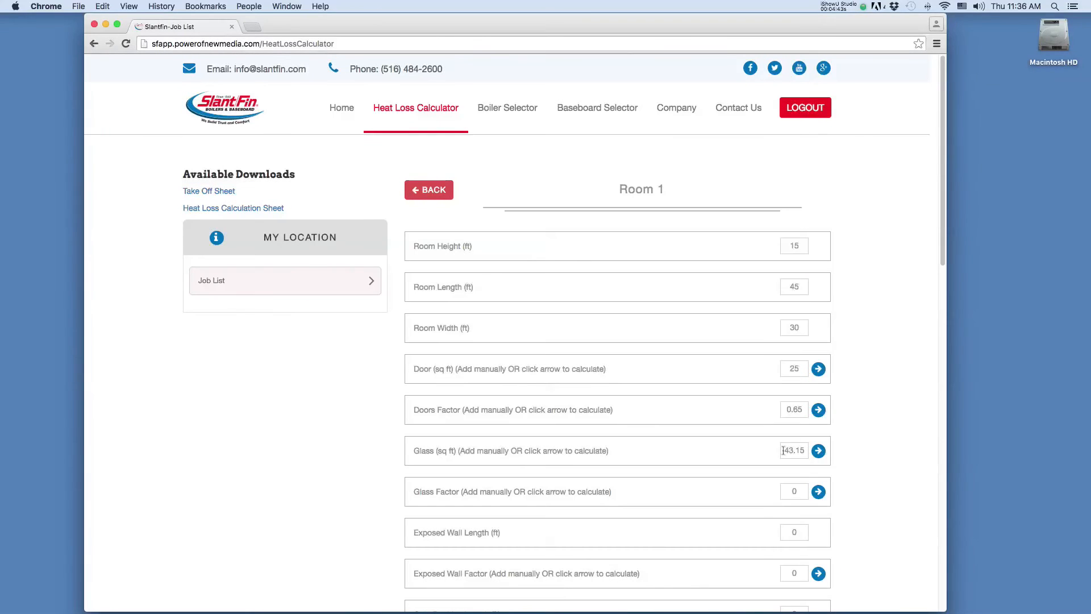
pyautogui.click(818, 492)
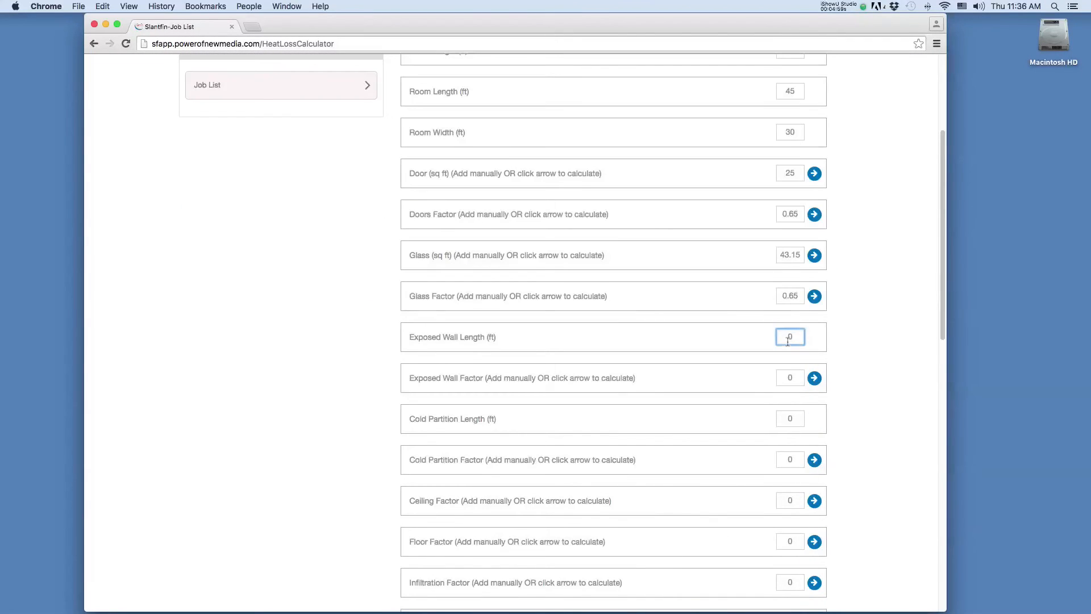
# - Set the exposed wall length to 75 ft and its factor to the frame wall with wood/vinyl siding and 1" Styrofoam sheathing, 0.06
pyautogui.write('75')
pyautogui.press('Tab')
pyautogui.click(814, 379)
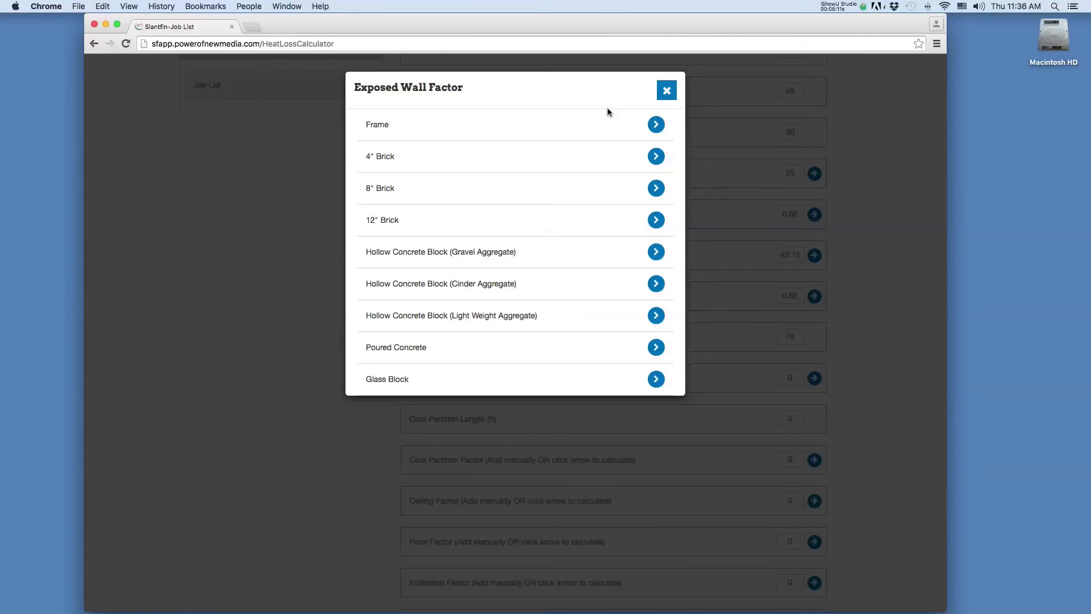
pyautogui.click(655, 125)
pyautogui.click(655, 347)
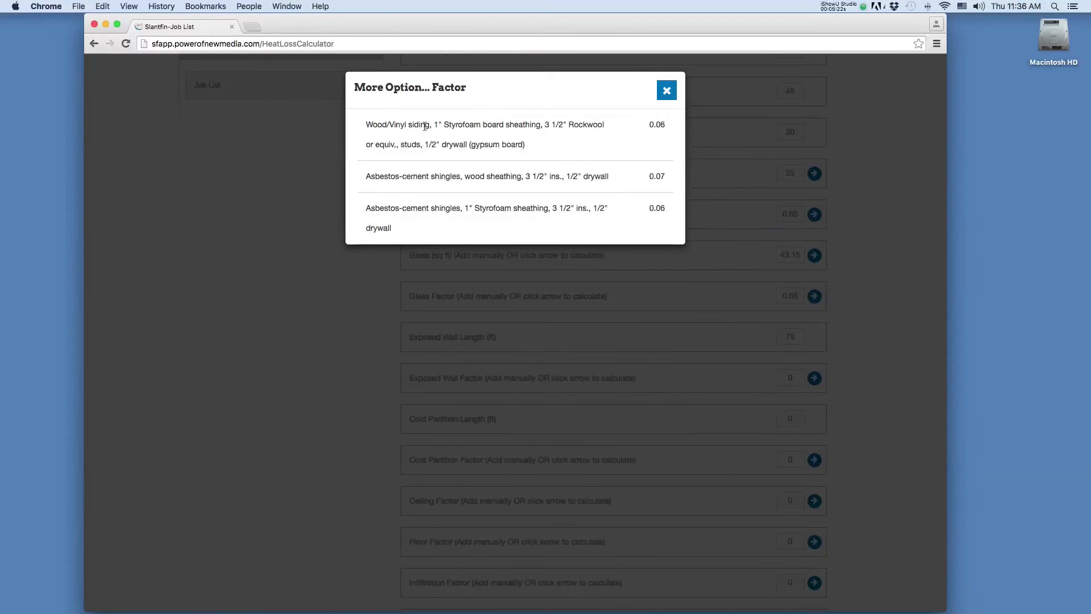
pyautogui.click(460, 149)
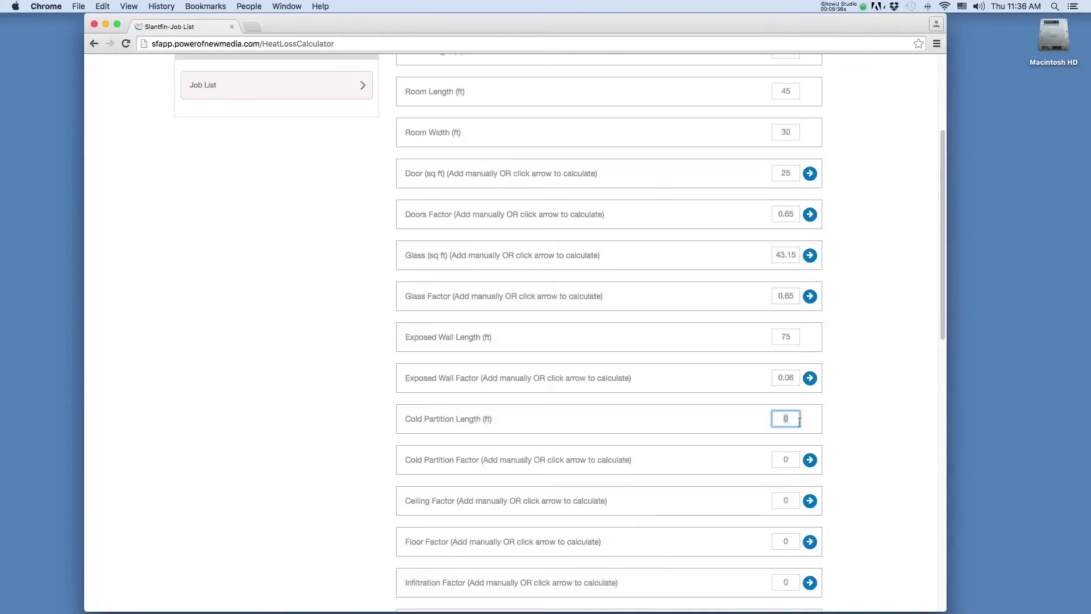
# - Set the cold partition length to 15 ft and its factor to studs, 1/2" insulation board, 1/2" plaster one side, 0.22
pyautogui.write('15')
pyautogui.click(810, 459)
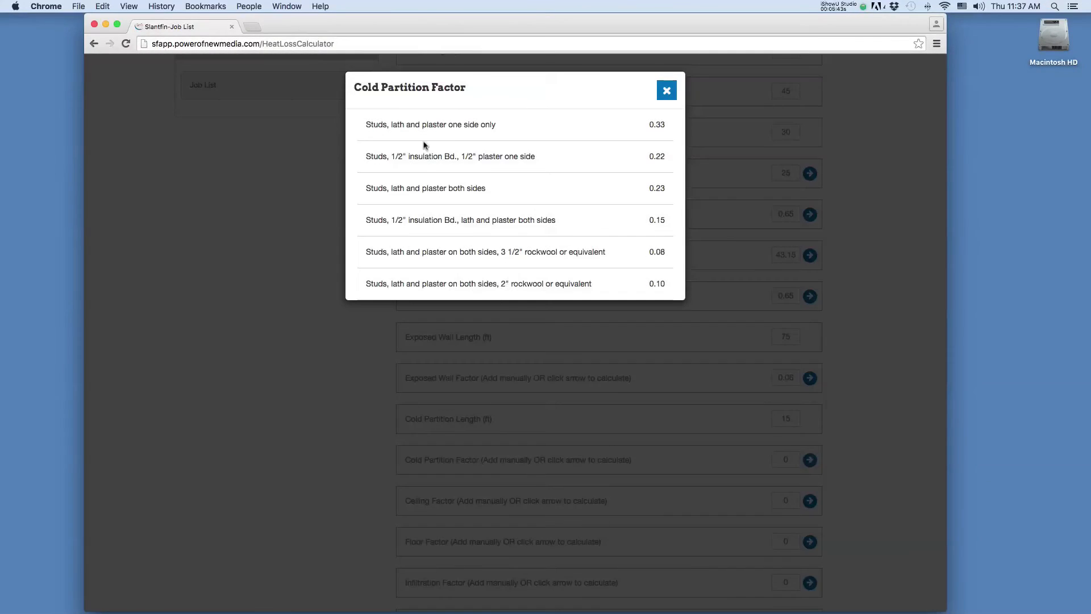
pyautogui.click(461, 169)
# - Choose the 0.30 ceiling factor for Room 1
pyautogui.scroll(-3, 818, 500)
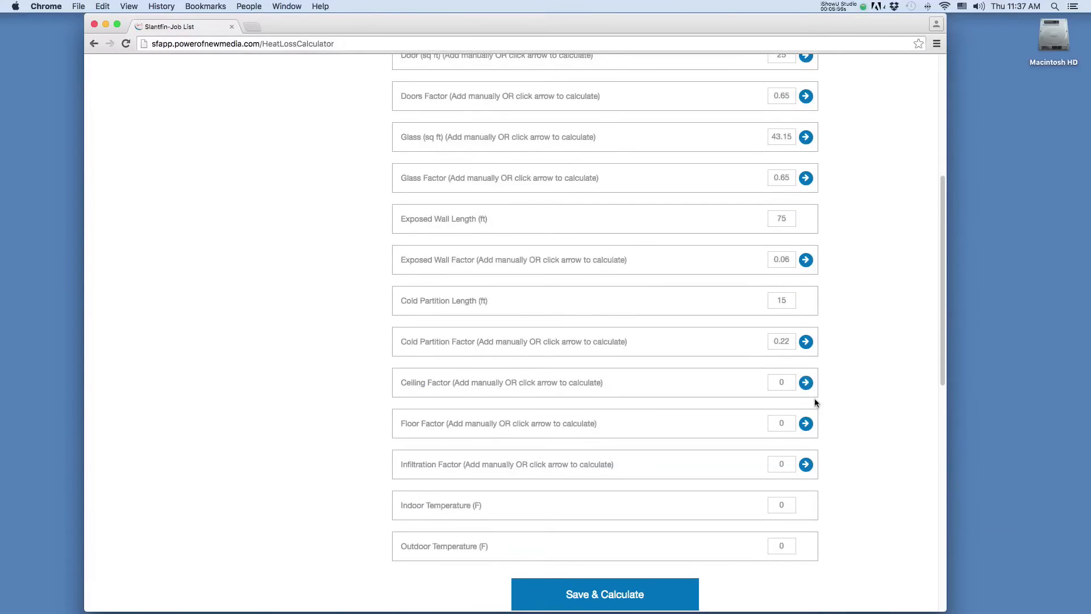
pyautogui.click(806, 382)
pyautogui.click(417, 153)
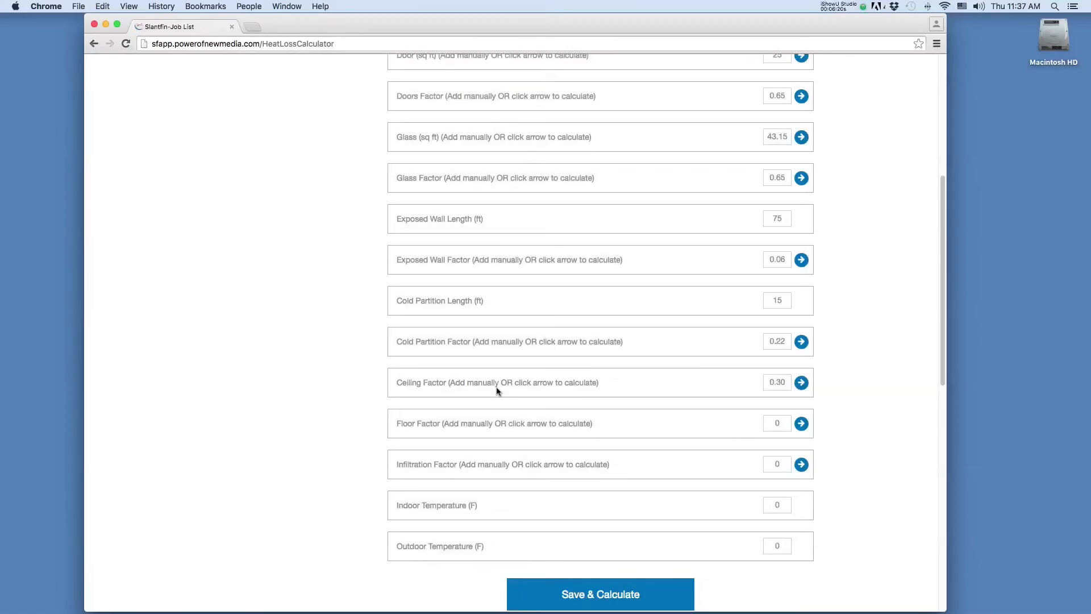
# - Set the floor factor to wood over enclosed unheated space, finish flooring with pine sub-floor and 1/2" insulating board on bottom of joists, 0.09
pyautogui.click(801, 423)
pyautogui.click(589, 162)
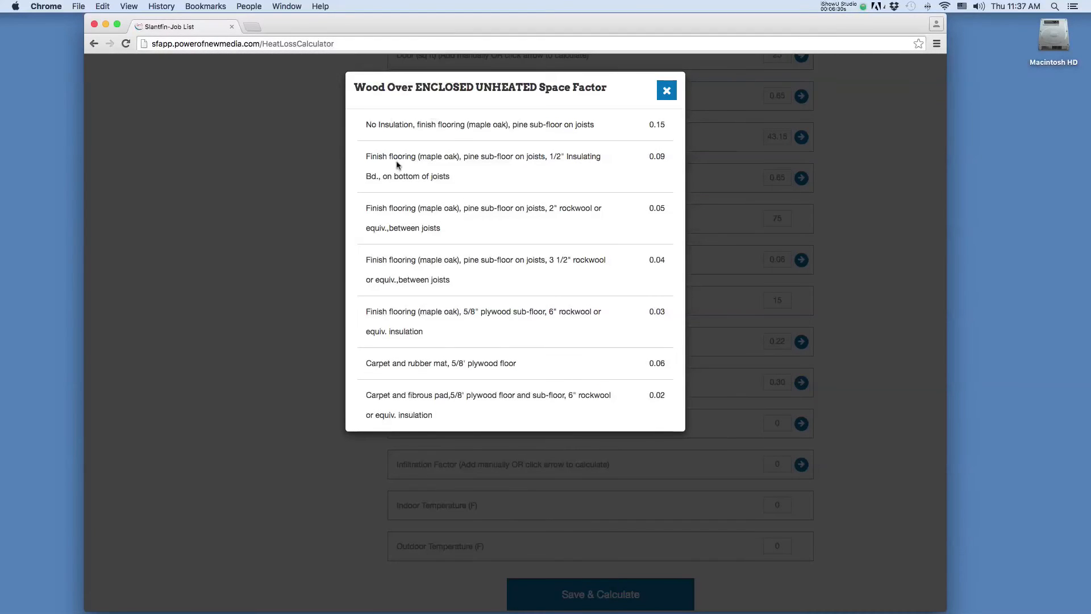
pyautogui.click(594, 171)
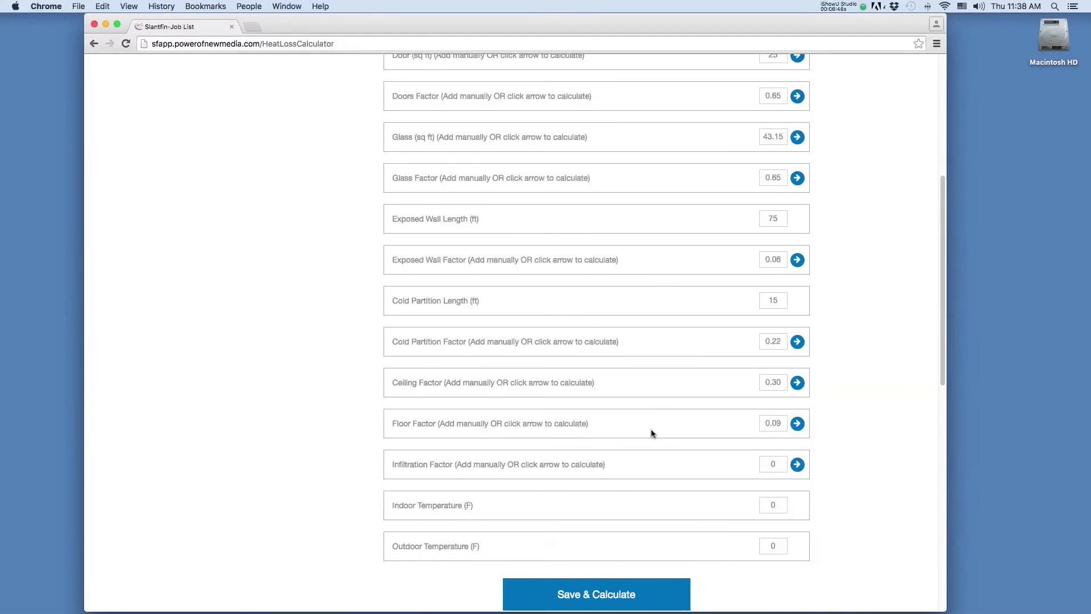
# - Set the infiltration factor to weather-stripped windows and doors with storm sash, for rooms with windows or exterior doors on two sides, 0.018
pyautogui.click(797, 464)
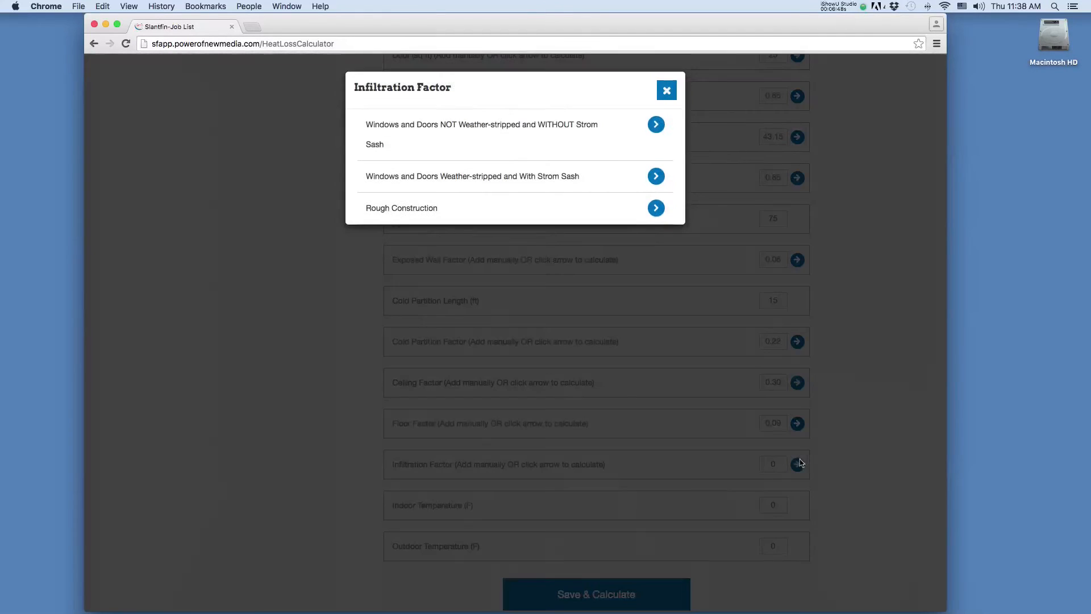
pyautogui.click(593, 175)
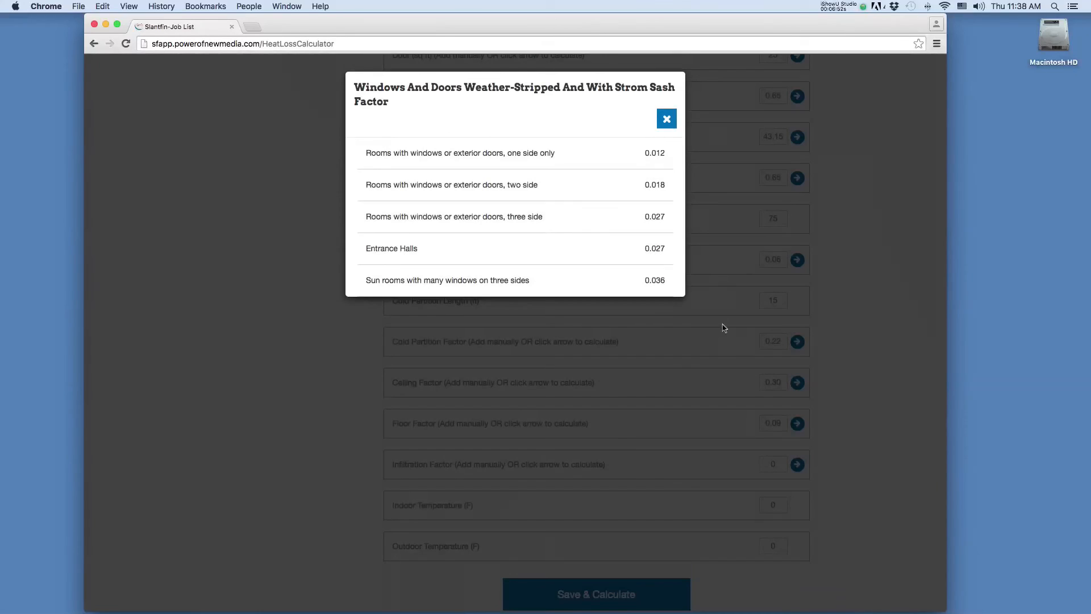
pyautogui.click(639, 183)
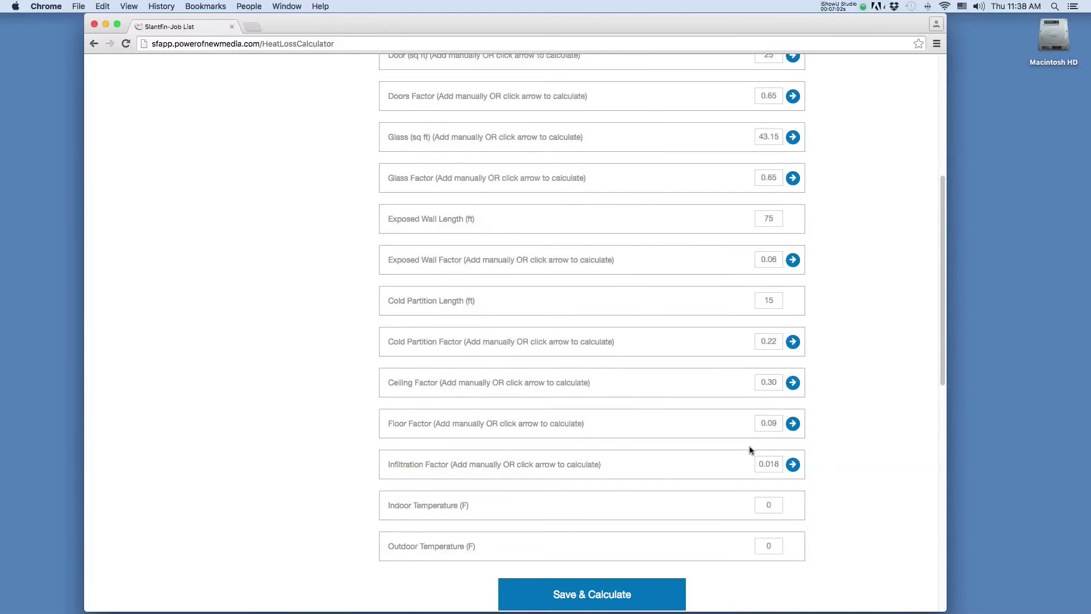
# - Set the indoor temperature to 70 F and the outdoor temperature to 20 F, and save and calculate the room's heat loss
pyautogui.click(776, 506)
pyautogui.write('70')
pyautogui.press('Tab')
pyautogui.write('20')
pyautogui.click(597, 591)
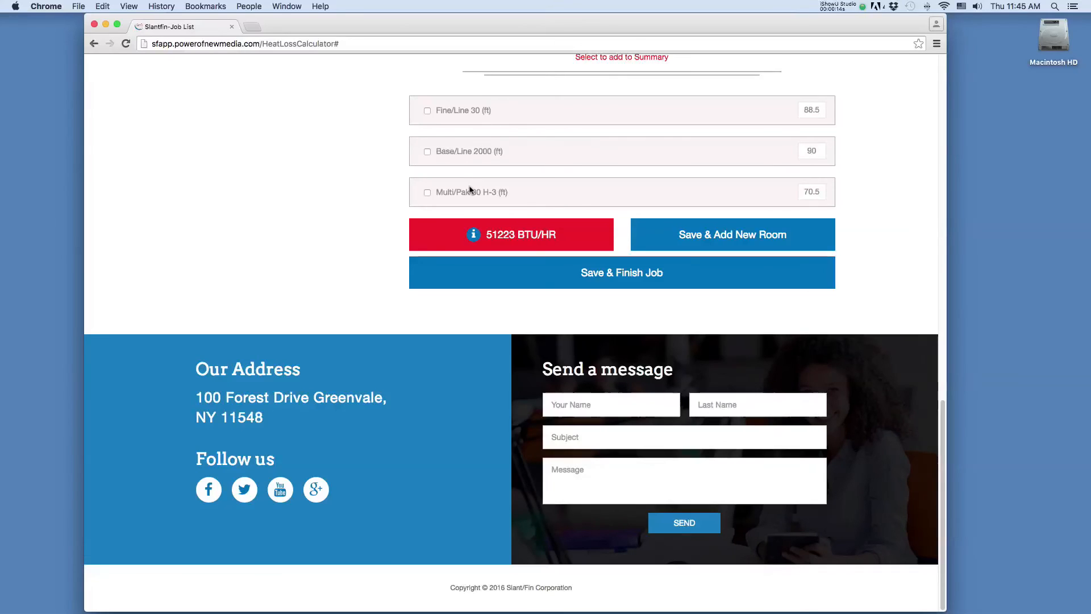
# - Select the Multi/Pak 80 H-3 baseboard for inclusion in the job summary
pyautogui.click(427, 194)
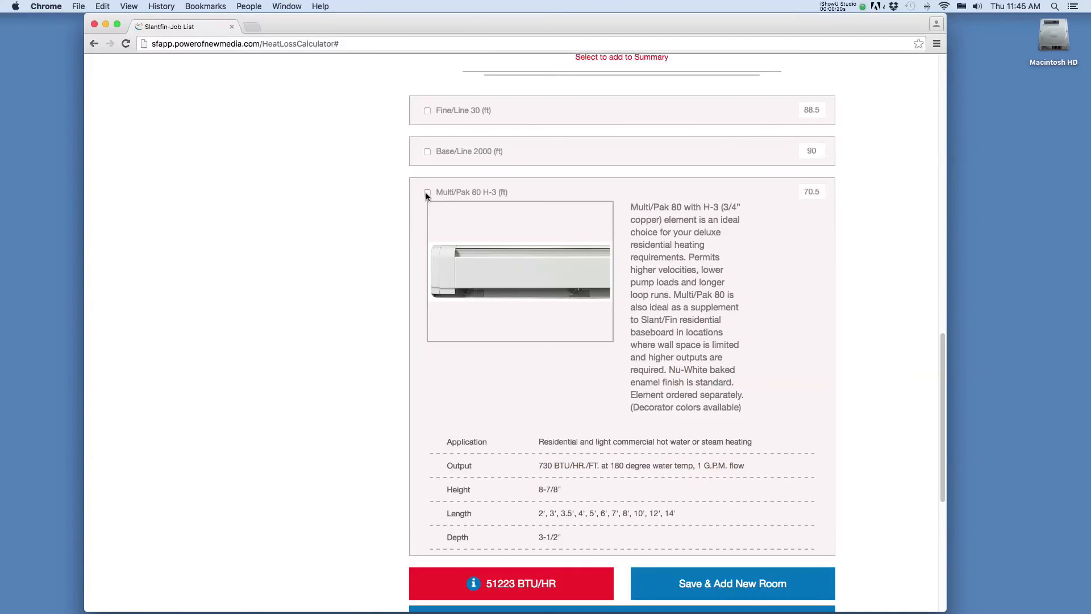
pyautogui.click(427, 193)
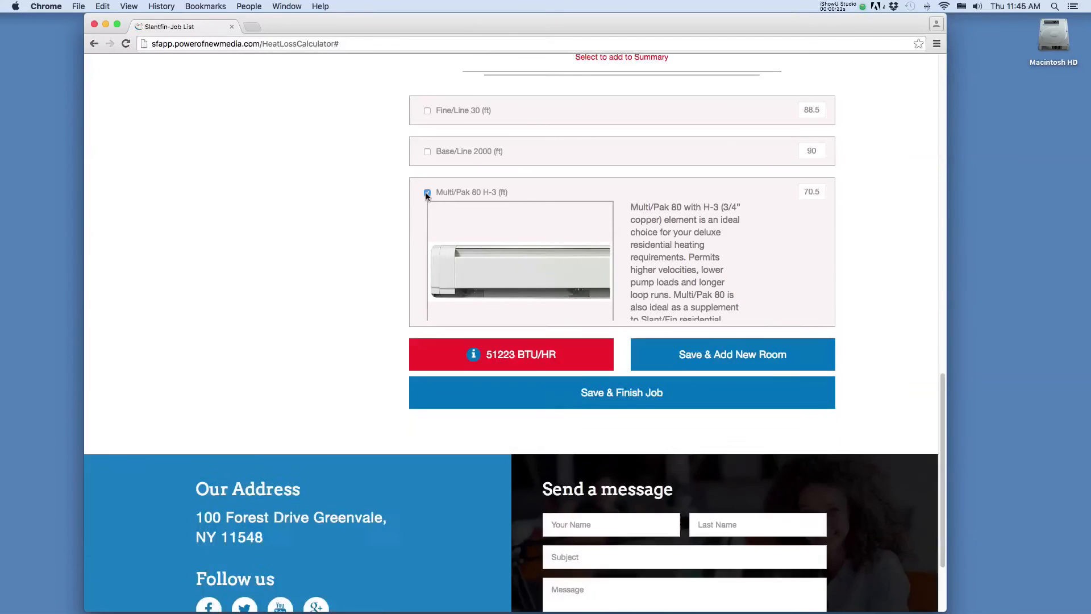
pyautogui.click(427, 193)
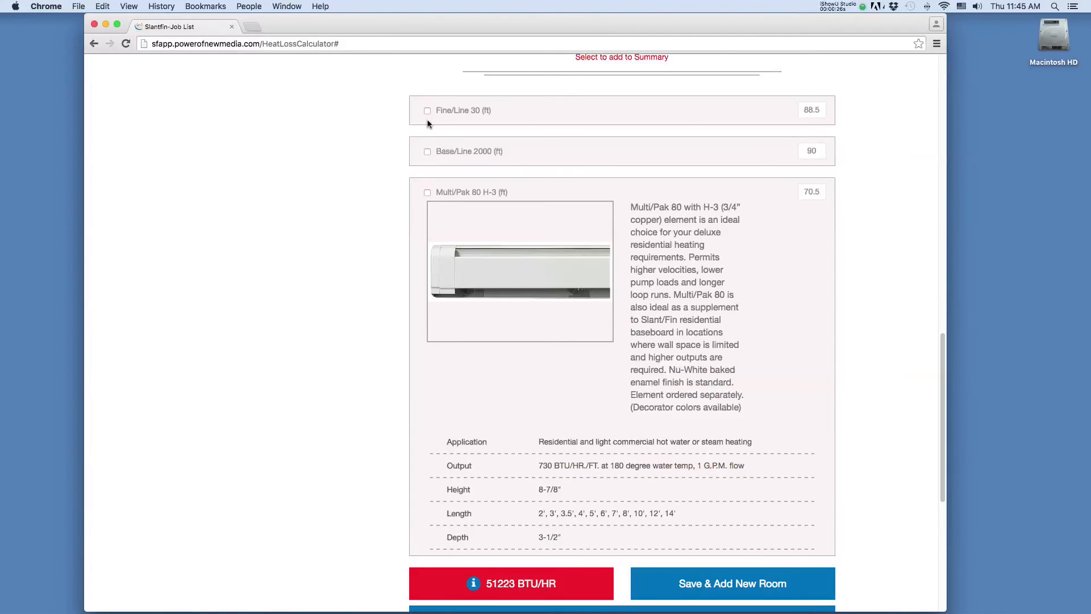
pyautogui.click(428, 193)
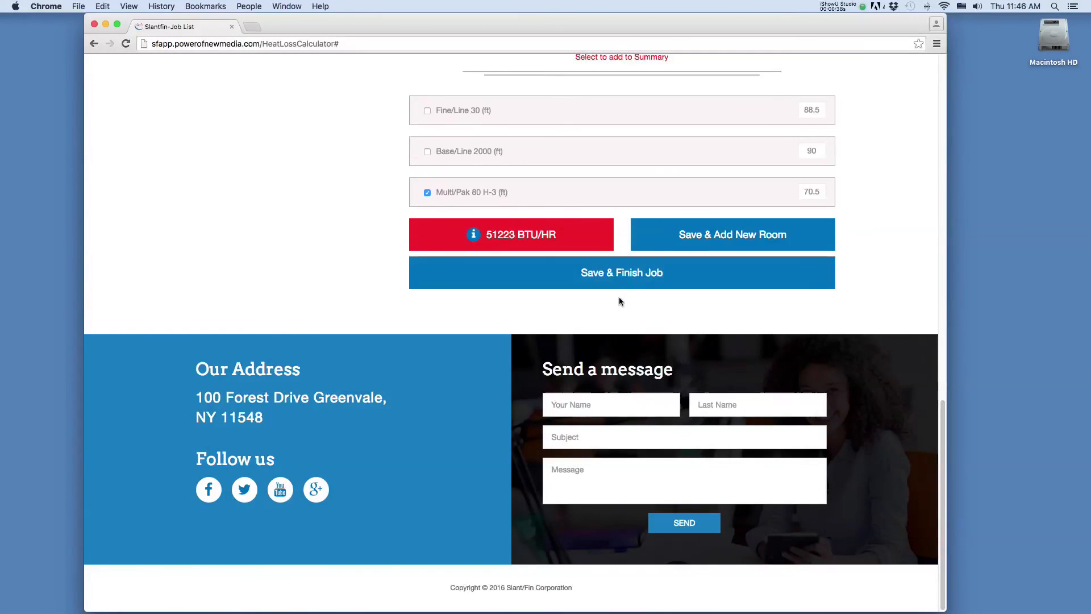
# - Save and finish the job, and review its Summary Report
pyautogui.click(623, 278)
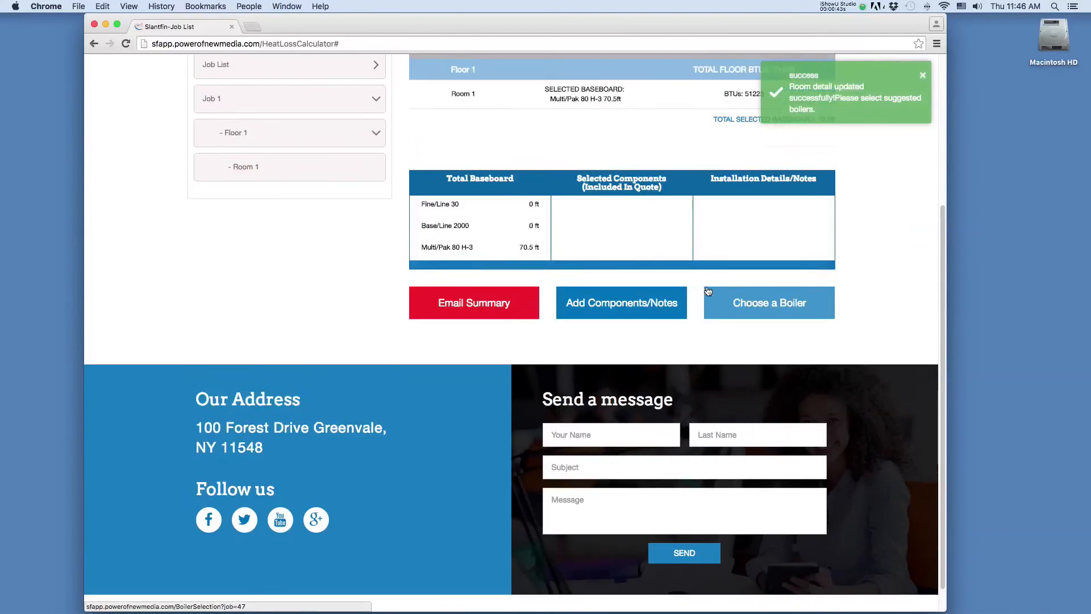
pyautogui.scroll(-2, 708, 290)
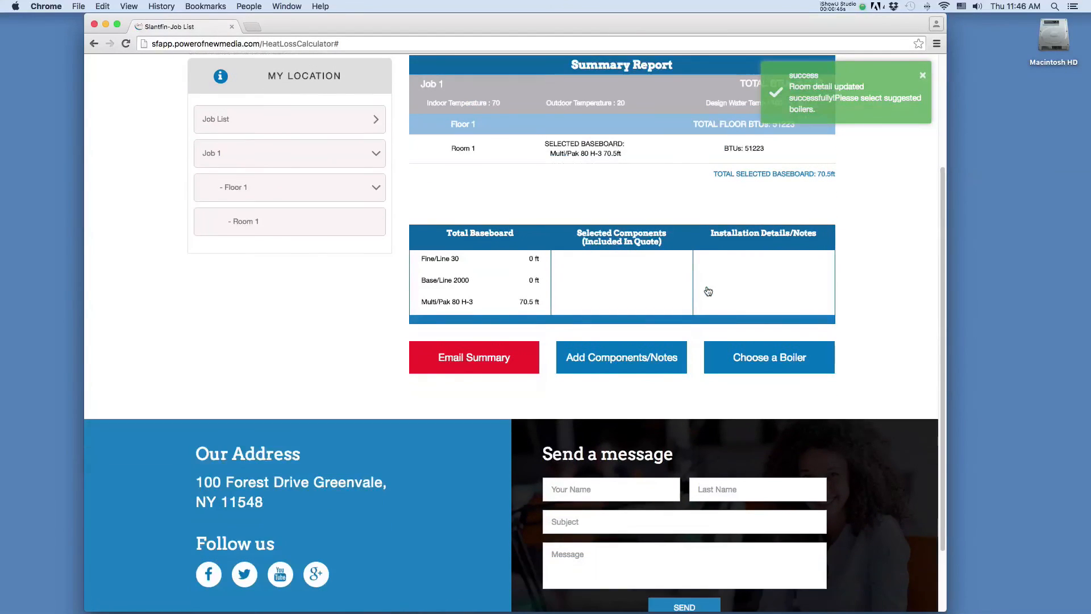
pyautogui.scroll(2, 709, 309)
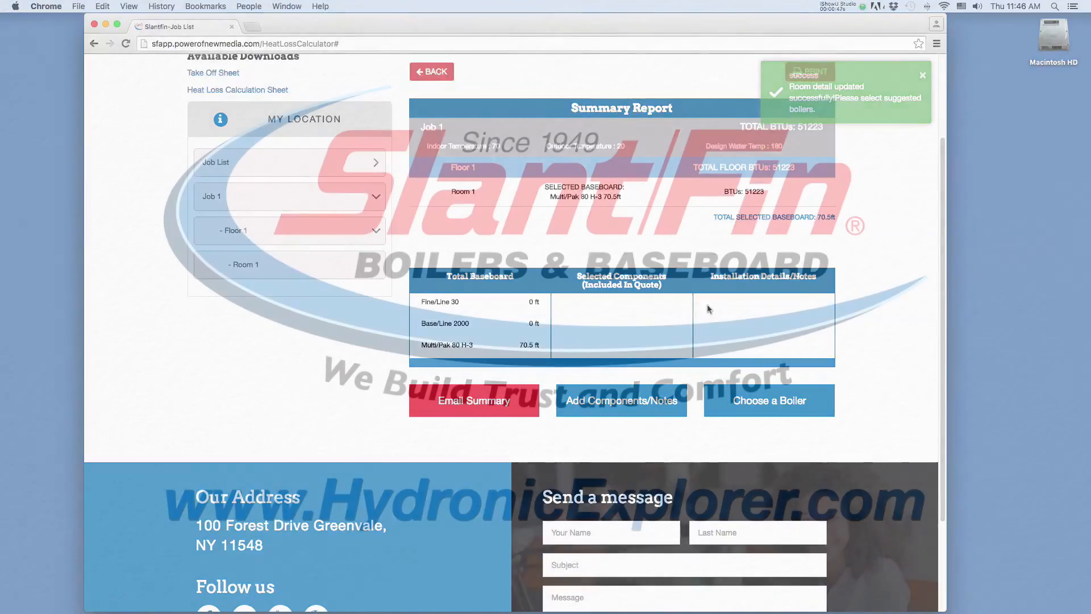